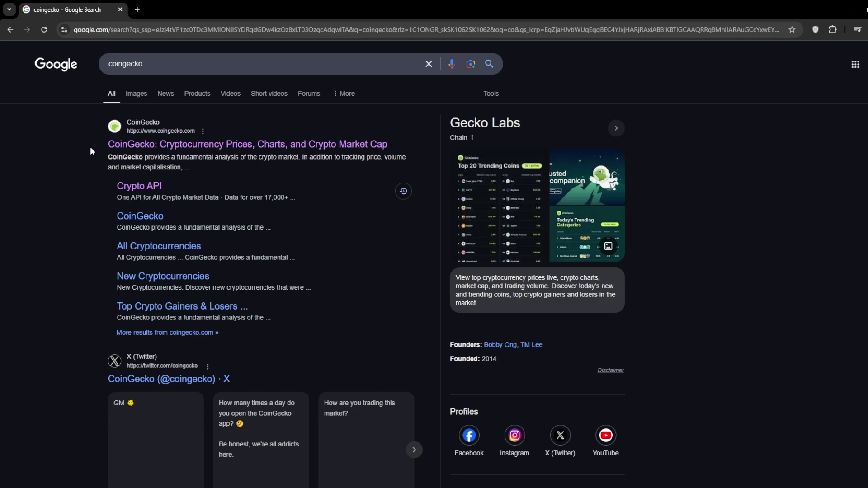
- Open CoinGecko from the Google results and go to the Crypto API page through the API menu
click(150, 145)
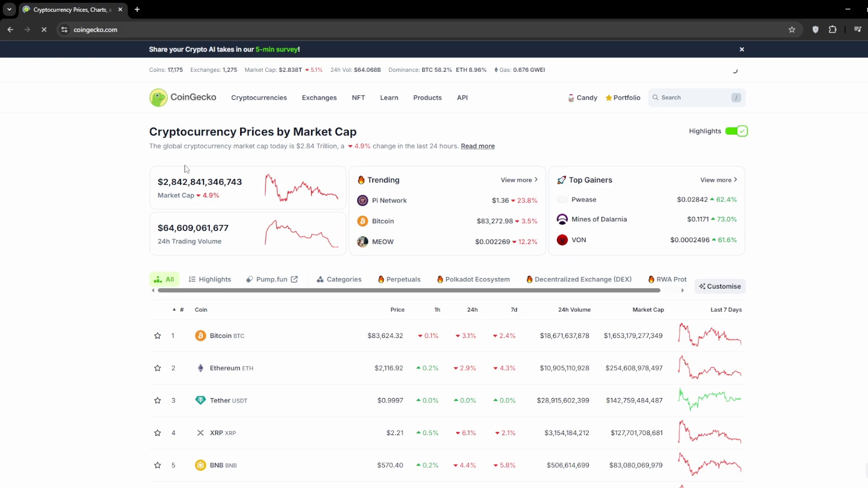
mouse_move(462, 107)
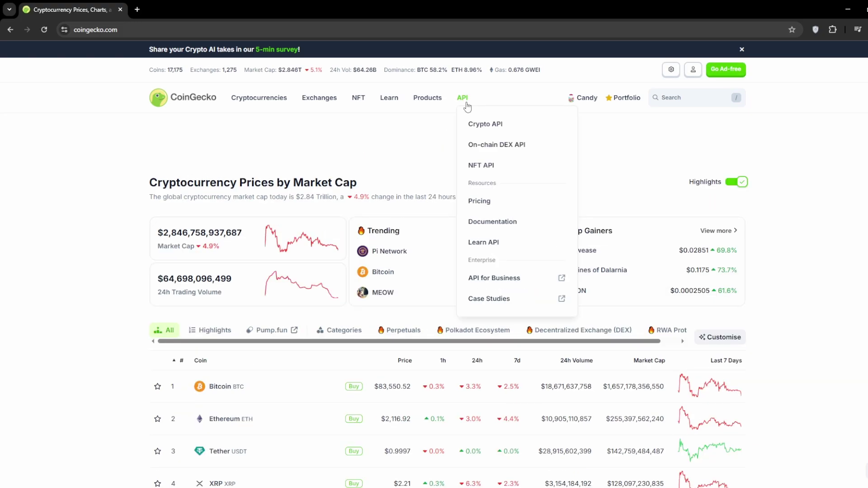
click(488, 131)
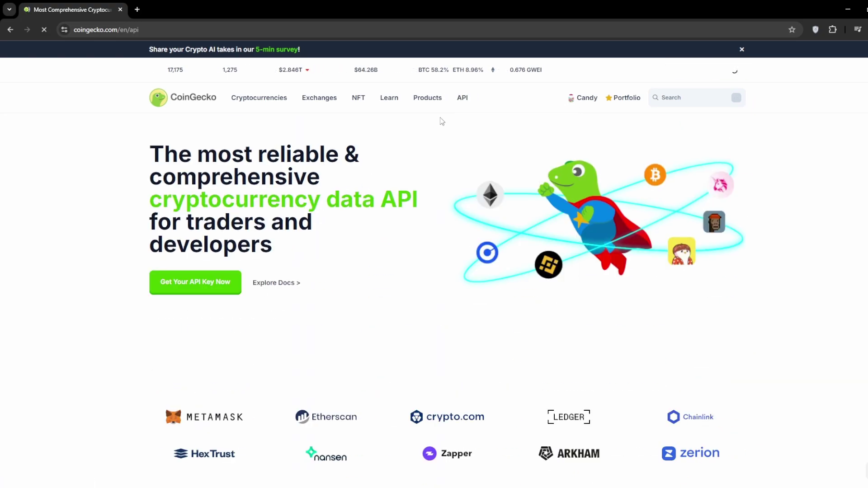
- Open the v3.0.1 Public API docs at Coins › Coins List with Market Data (/coins/markets)
click(276, 285)
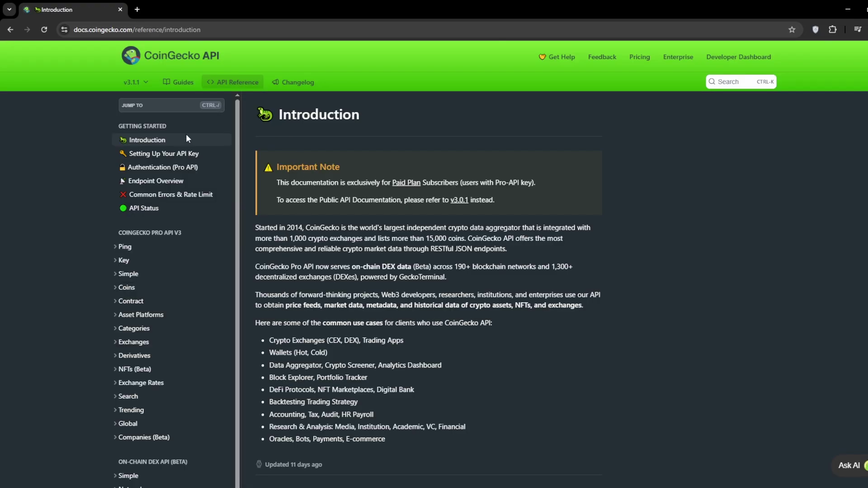
click(133, 83)
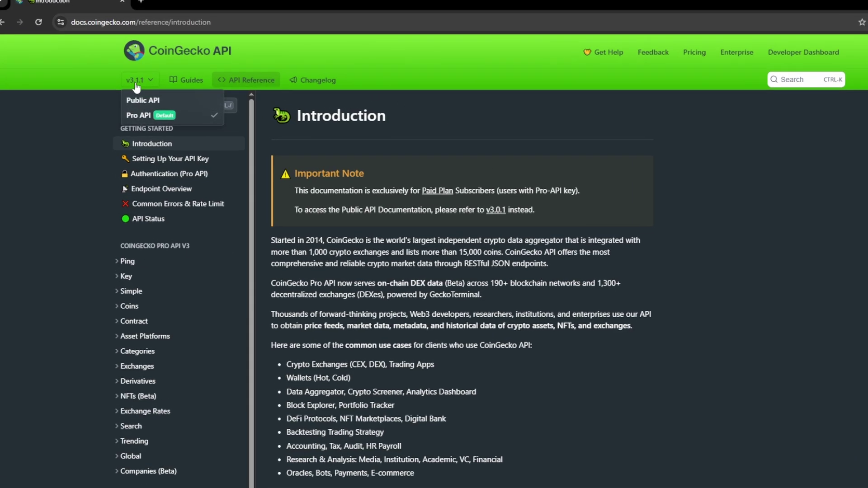
click(143, 100)
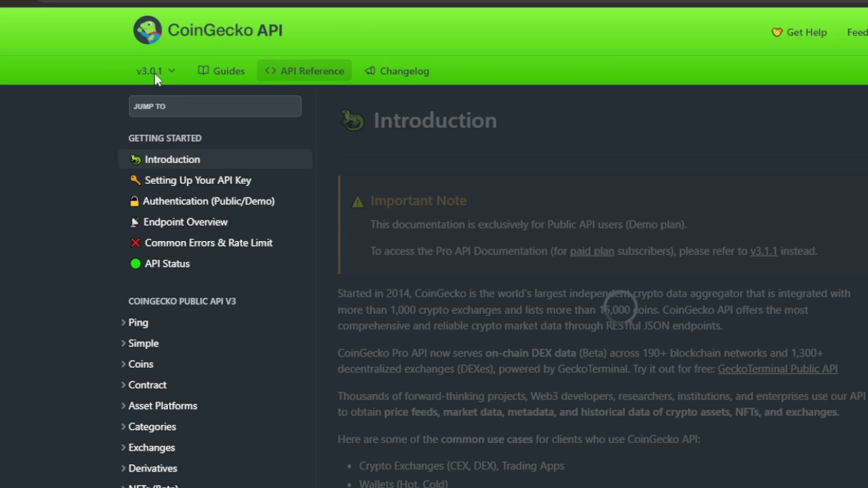
click(136, 364)
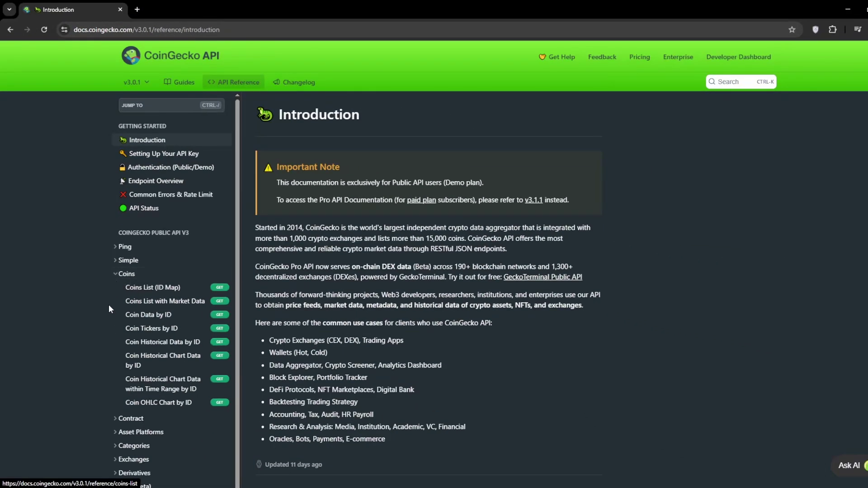
click(163, 303)
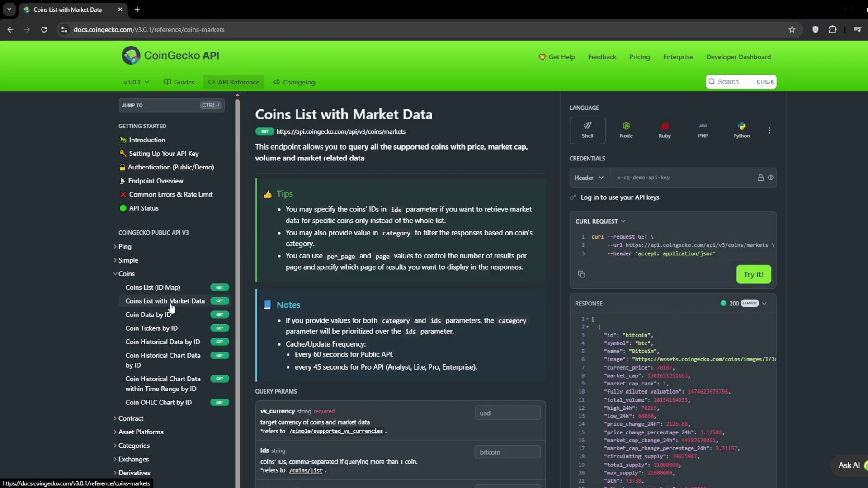
scroll(385, 270, down, 2)
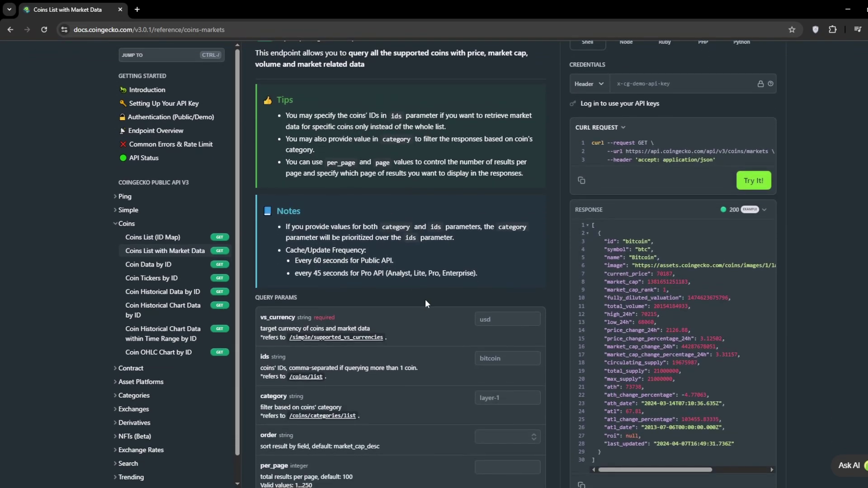
- Set vs_currency to usd and ids to bitcoin,solana,dogecoin,litecoin
click(502, 320)
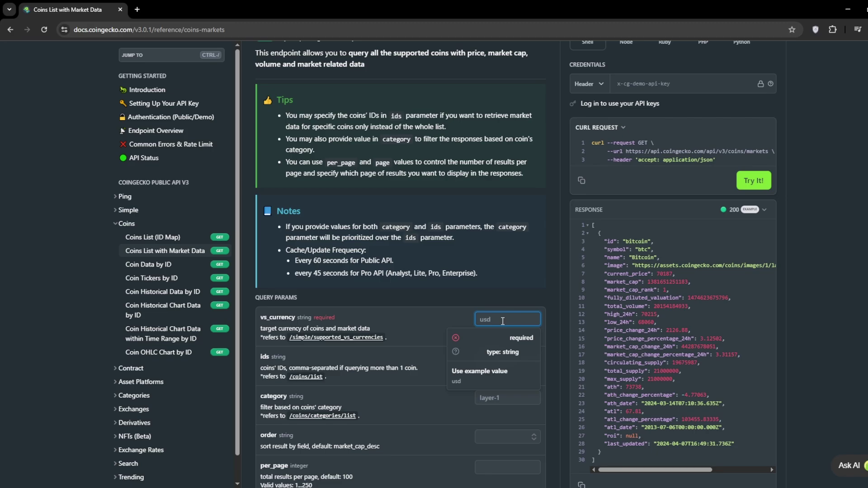
text(usd)
key(Escape)
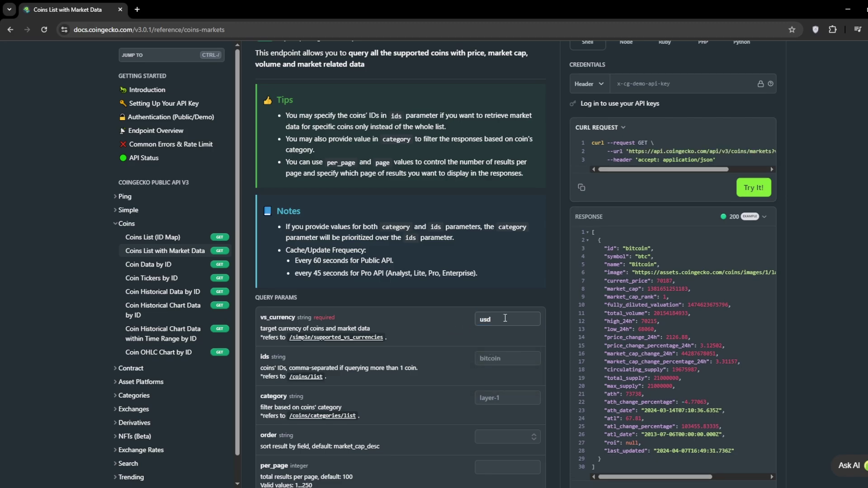
click(492, 359)
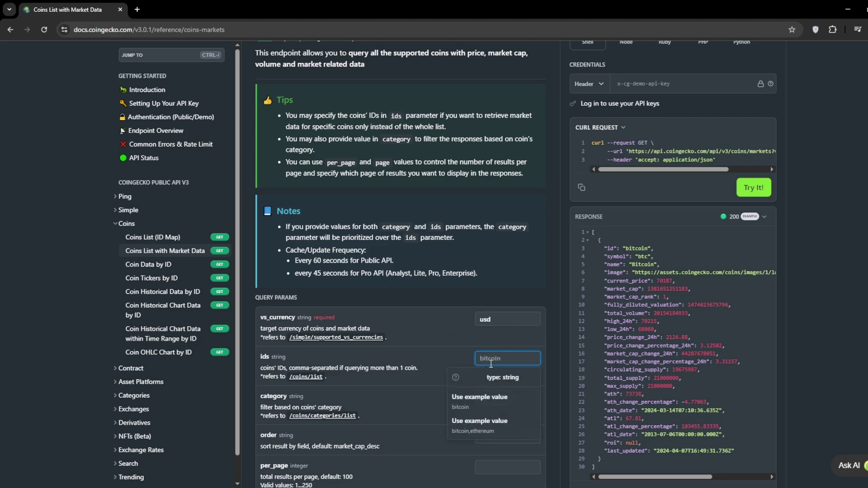
text(bitc)
text(oin,solana,dog)
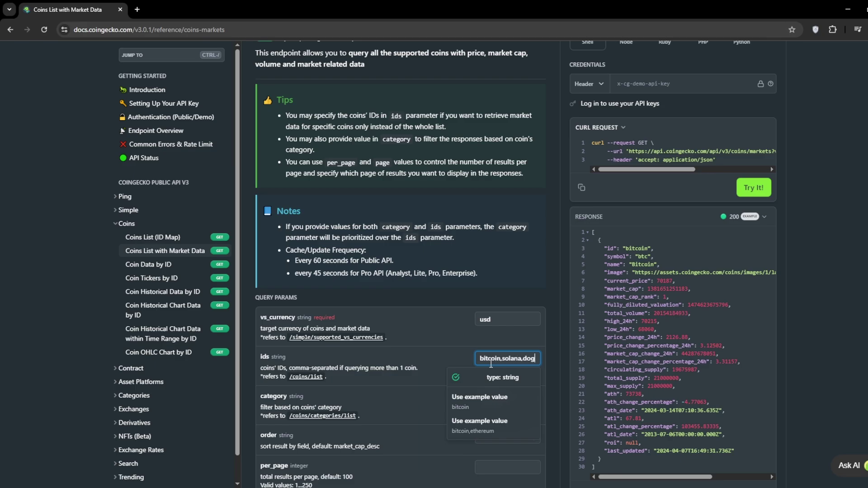
text(ecoin,litecoin)
click(526, 340)
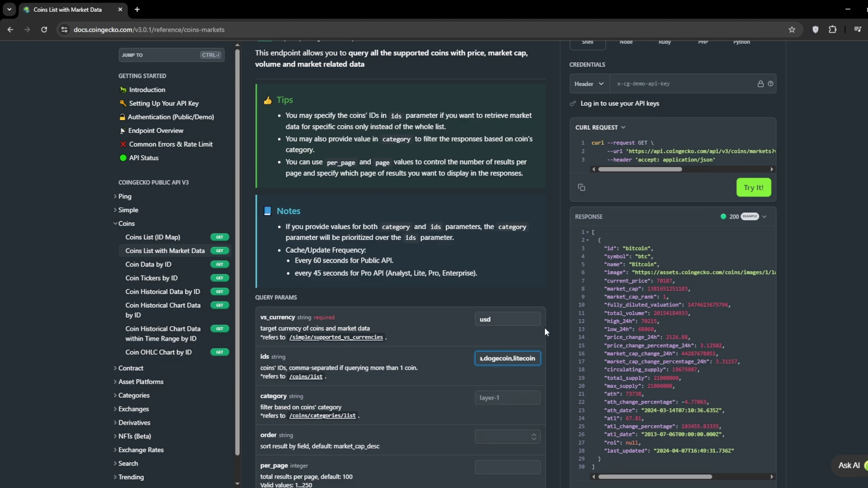
- Copy the generated curl request URL
drag(626, 169, 630, 169)
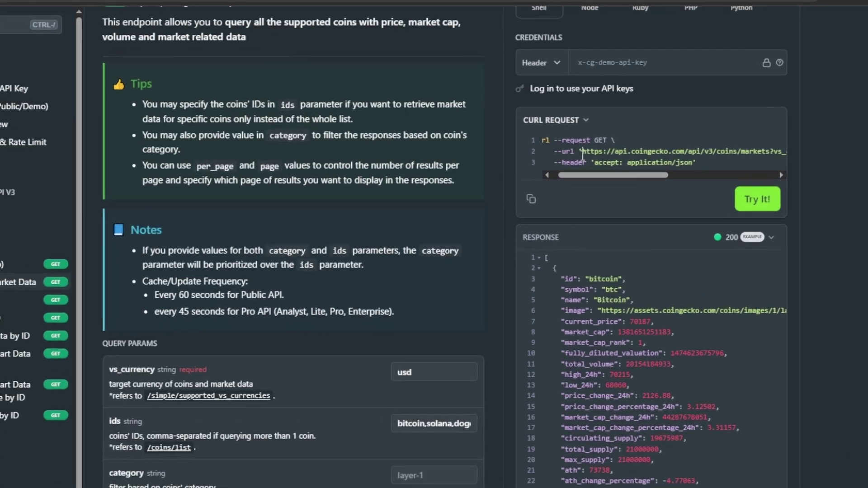
drag(582, 155, 776, 156)
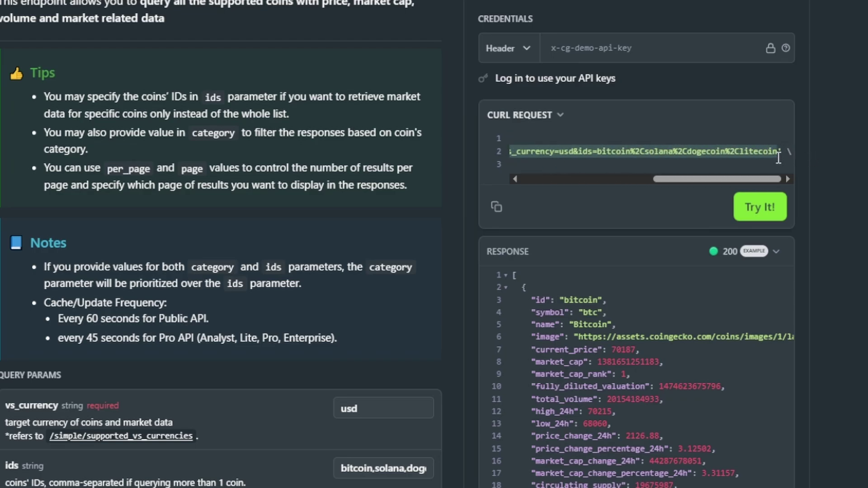
right_click(769, 152)
click(513, 222)
drag(691, 184, 764, 179)
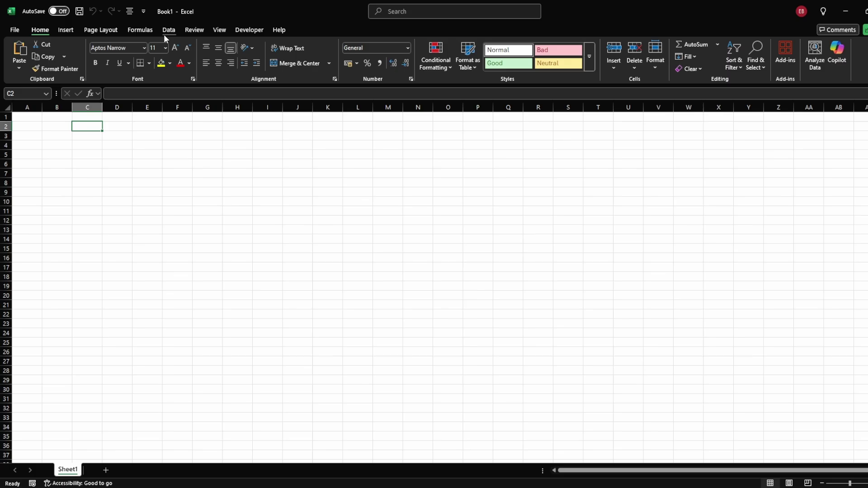
- Import from the web using the pasted CoinGecko /coins/markets request URL
click(165, 34)
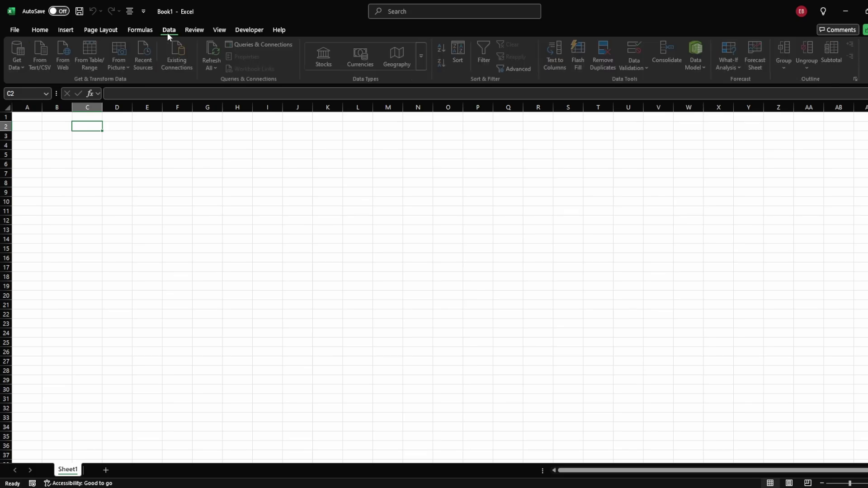
click(68, 65)
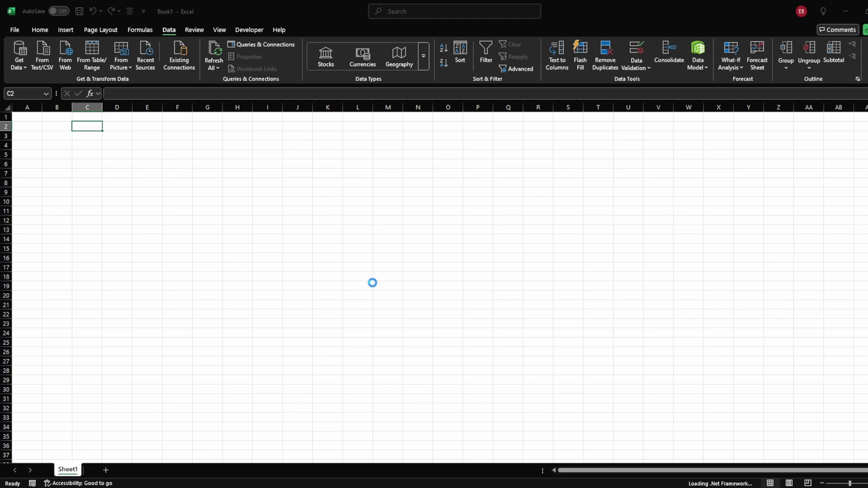
key(ctrl+v)
click(547, 276)
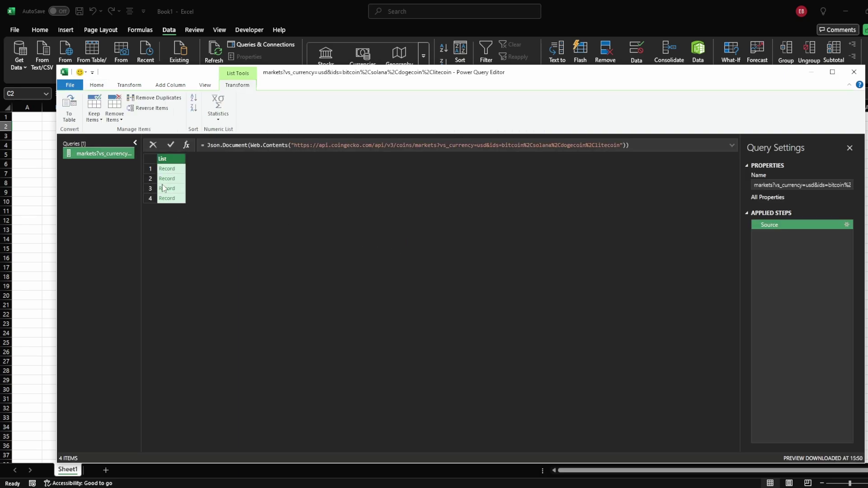
- Convert the 4 records to a table and expand only name, current_price and price_change_percentage_24h
click(68, 117)
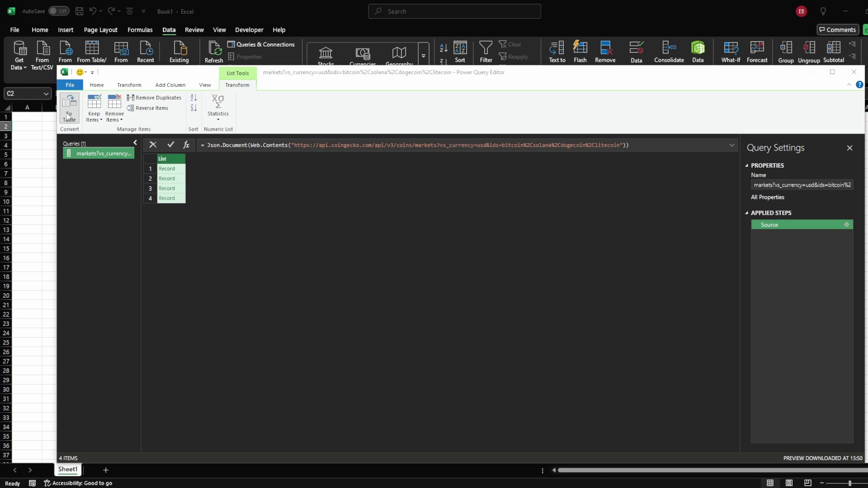
click(551, 287)
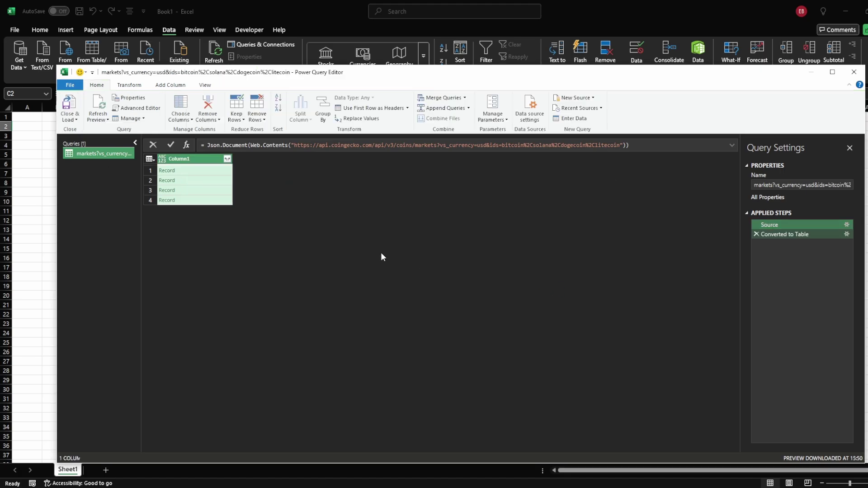
click(227, 159)
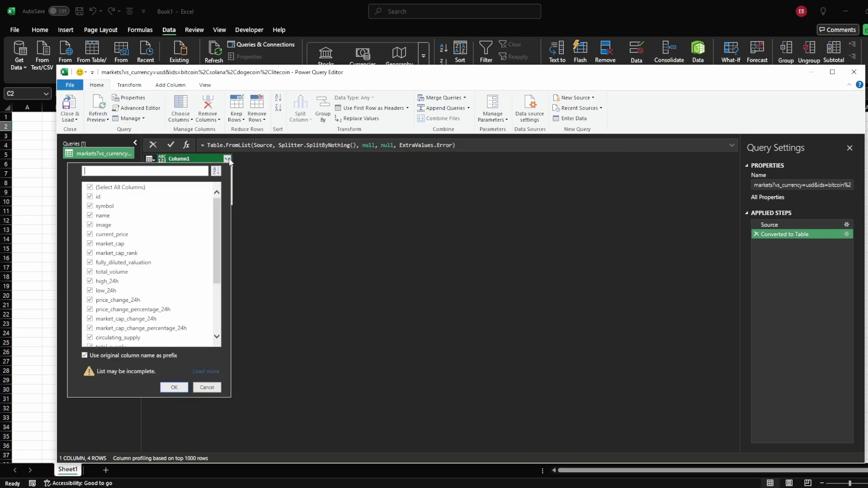
click(89, 187)
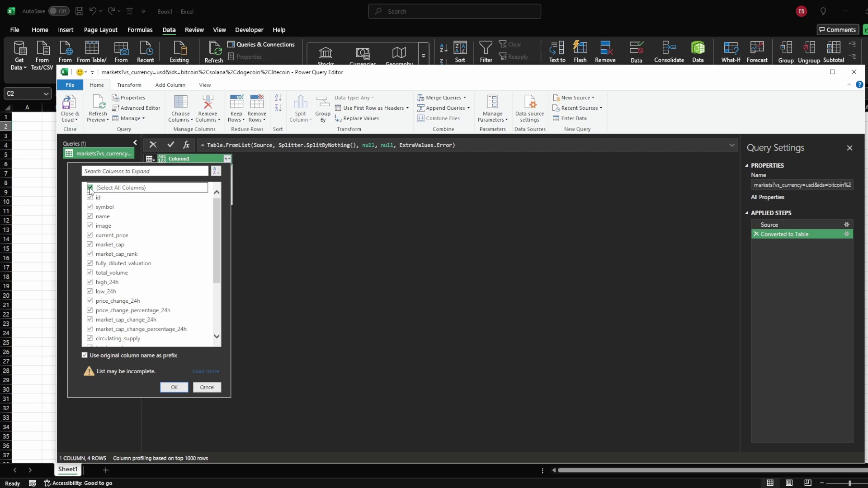
click(90, 216)
click(89, 234)
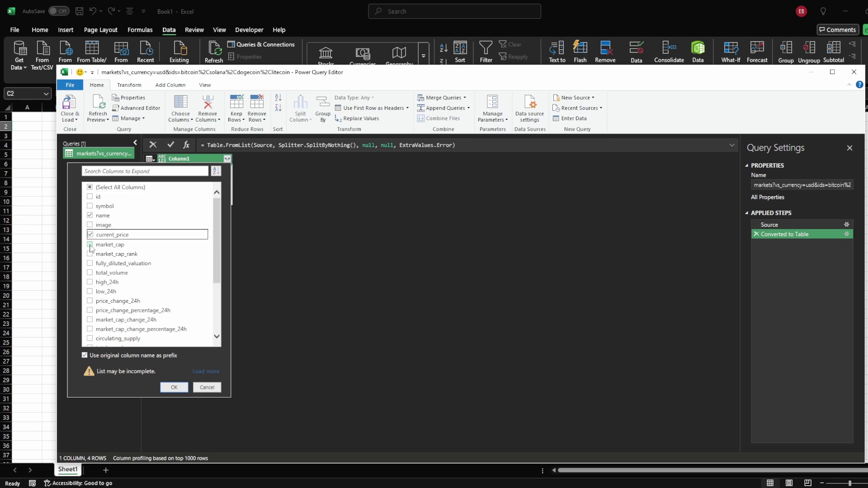
click(90, 310)
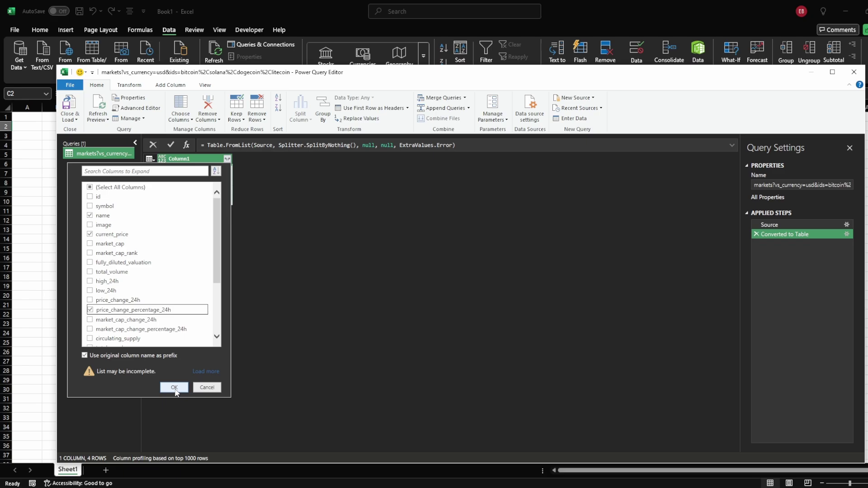
click(174, 387)
- Rename the headers to Crypto name, Price and Price Change 24h
click(357, 159)
double_click(356, 159)
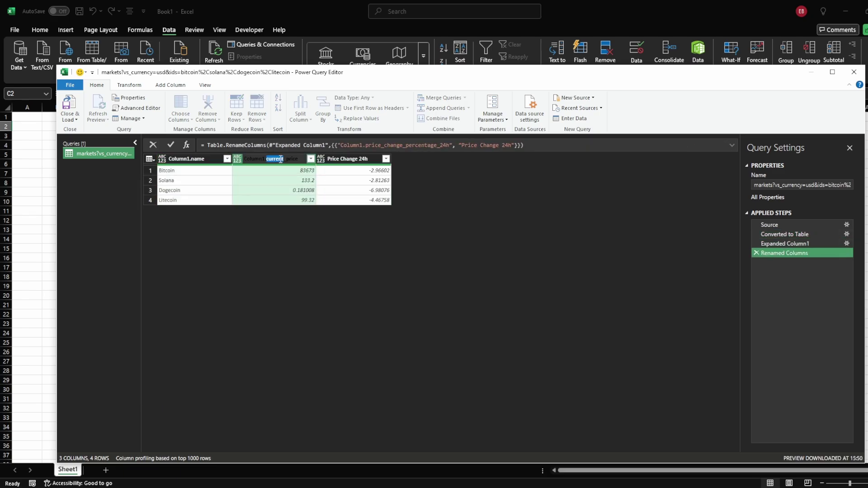
double_click(280, 159)
text(Price)
double_click(190, 159)
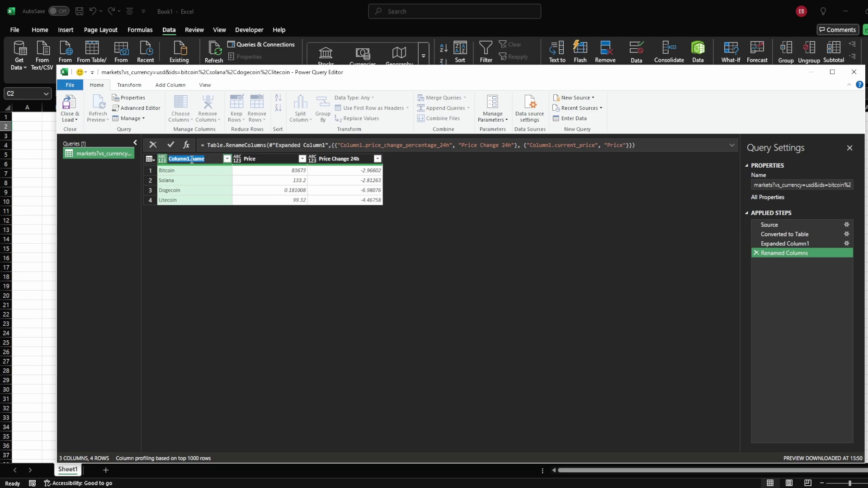
text(Crypto name)
key(Return)
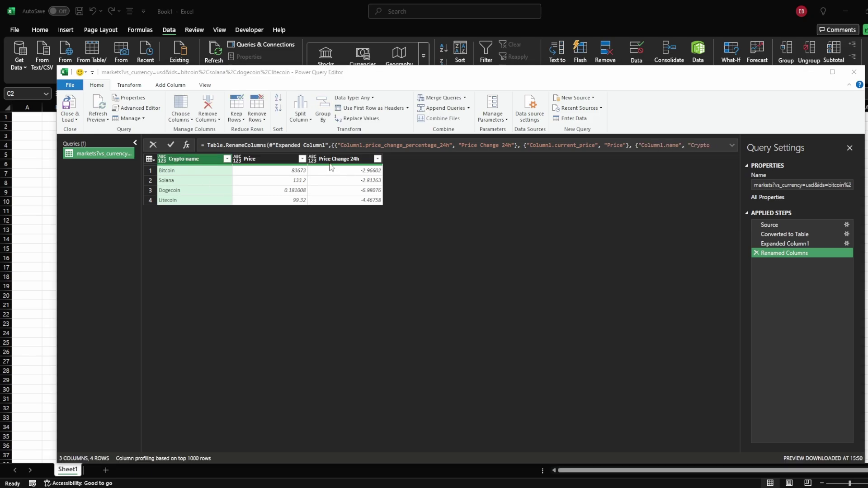
- Divide the Price Change 24h values by 100
click(334, 165)
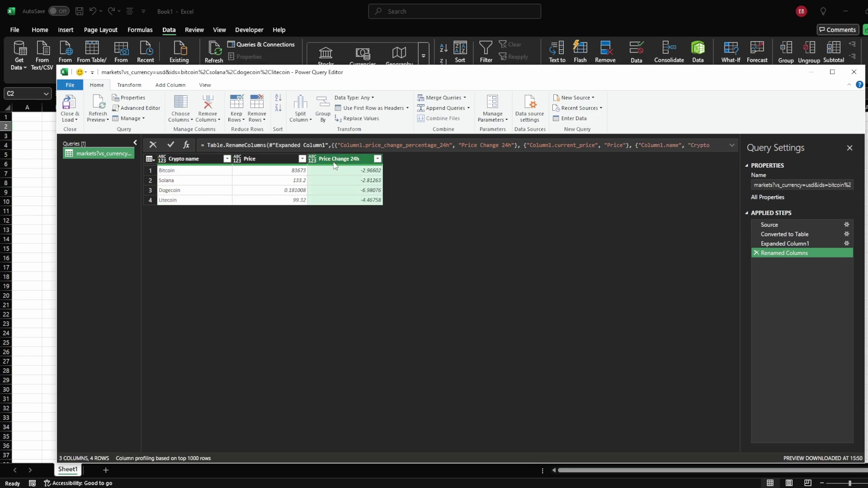
click(131, 87)
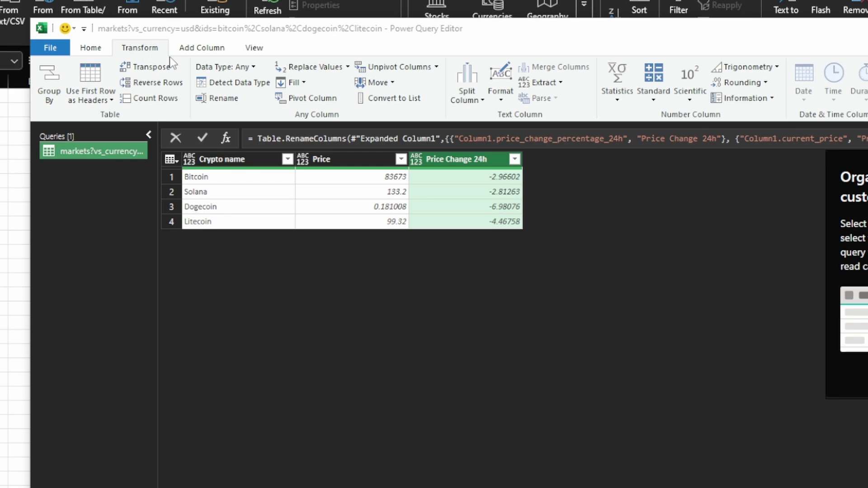
click(654, 96)
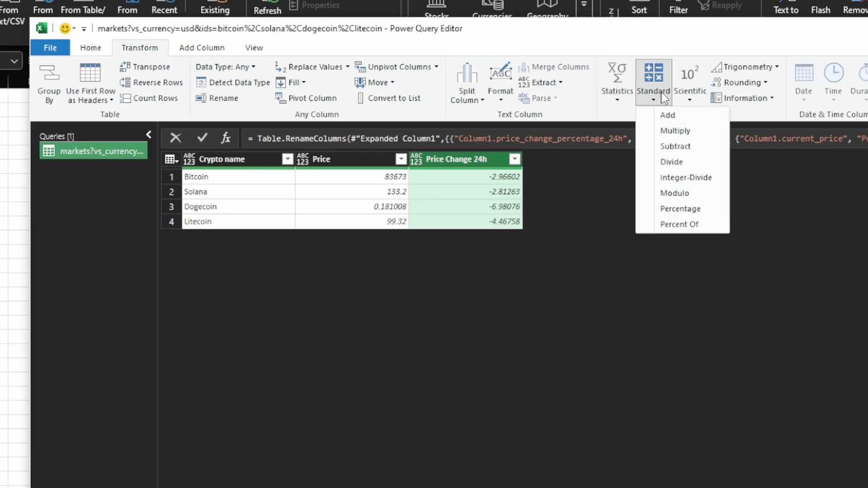
click(675, 162)
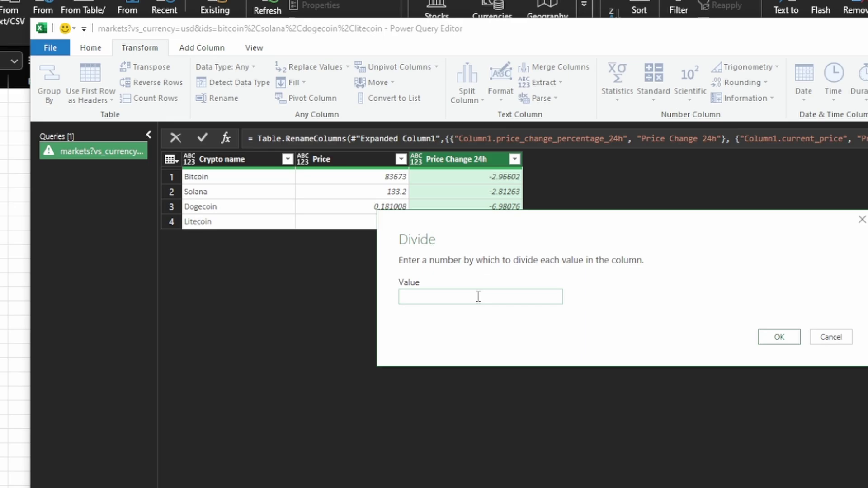
text(100)
click(778, 336)
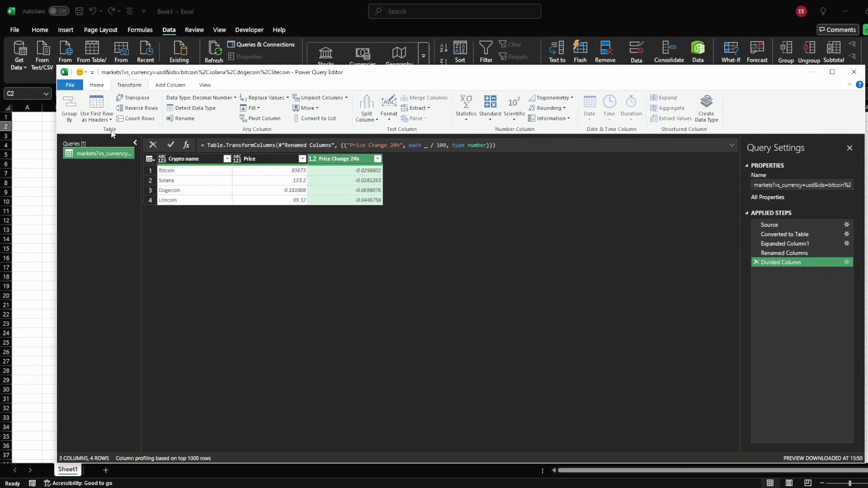
click(96, 85)
- Load the query into the sheet, clear the table style and turn off filter buttons
click(75, 113)
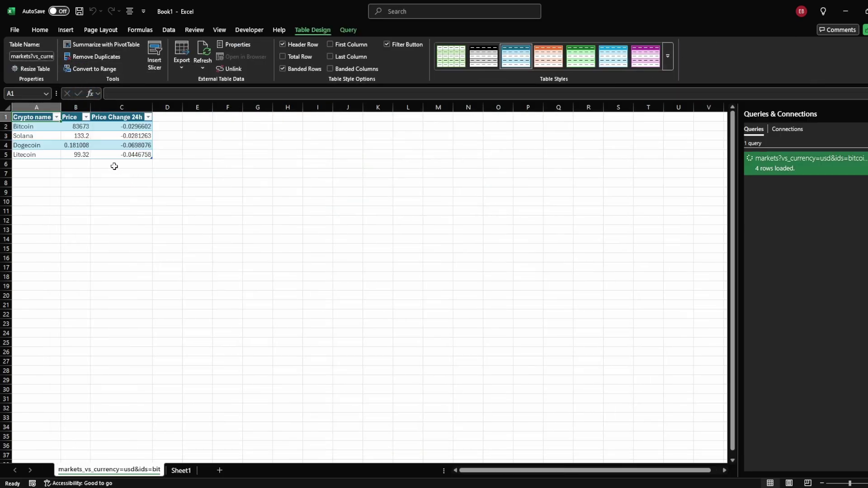
ctrl+scroll(114, 167, up, 6)
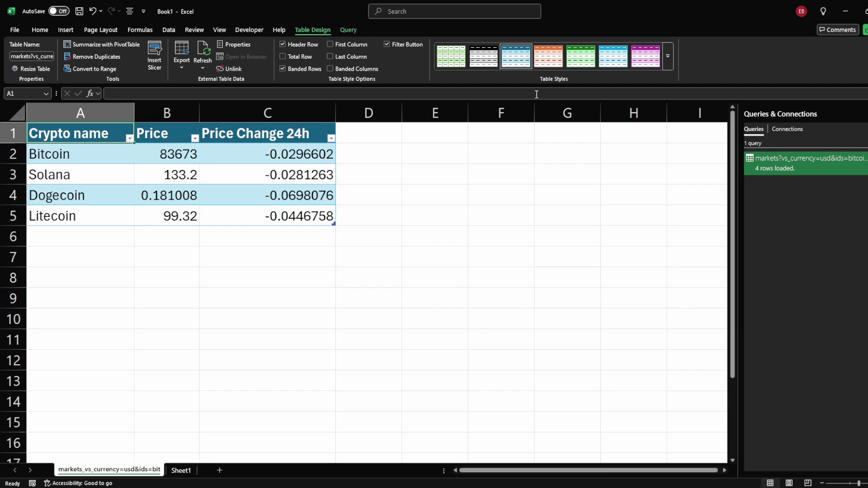
click(668, 61)
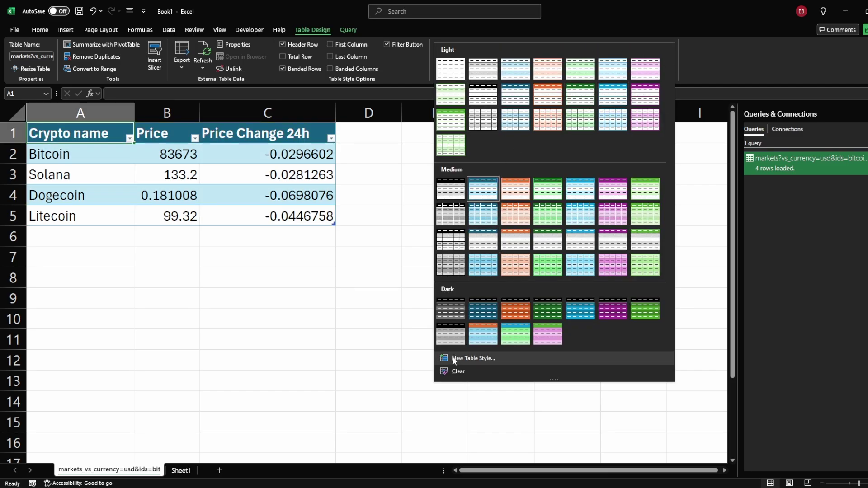
click(458, 371)
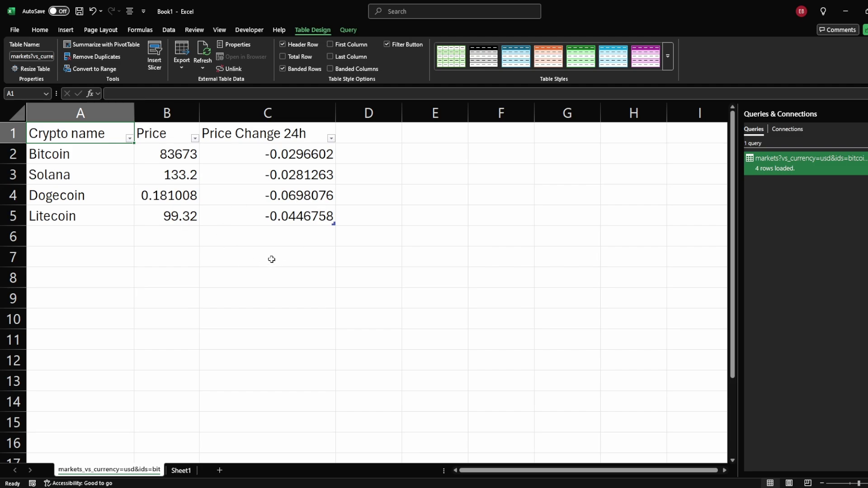
click(386, 45)
click(387, 45)
click(386, 46)
- Make the header cells A1:C1 bold with a gold fill
click(402, 192)
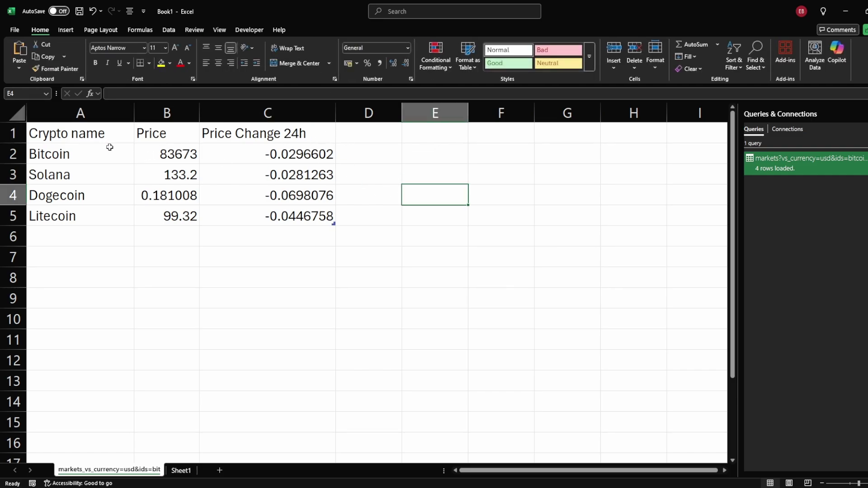
drag(93, 136, 212, 136)
click(95, 62)
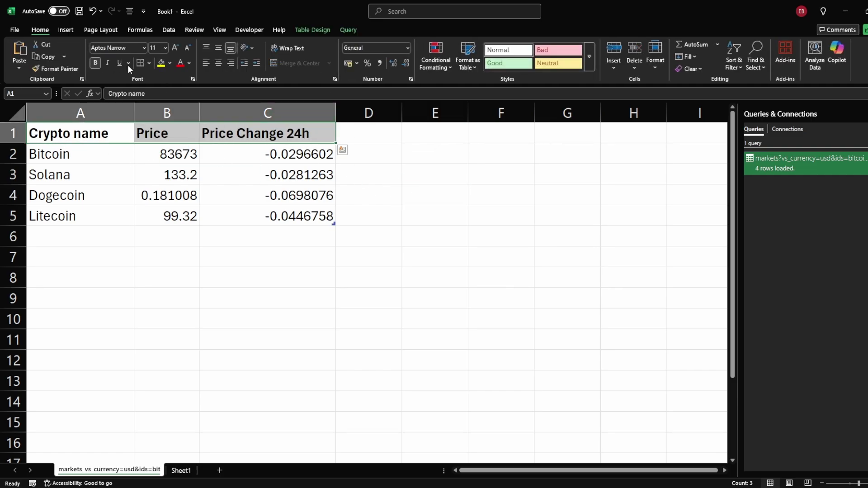
click(169, 63)
click(189, 199)
click(251, 274)
- Format C2:C5 as percentages with two decimal places
drag(297, 156, 333, 219)
click(367, 64)
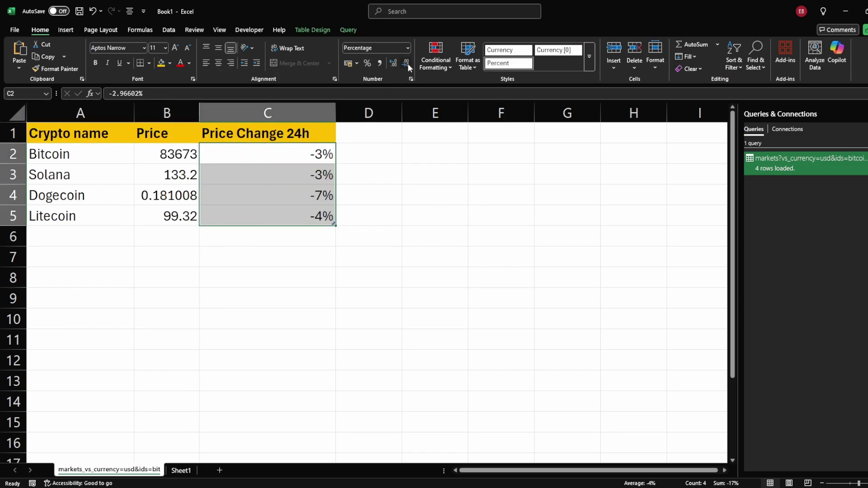
click(392, 63)
click(392, 63)
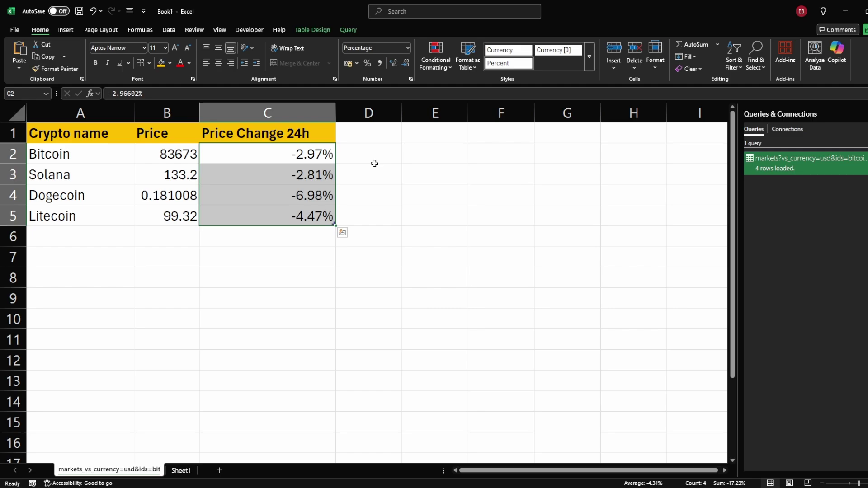
- Set the crypto query's properties to refresh automatically every 1 minute
click(367, 191)
right_click(792, 172)
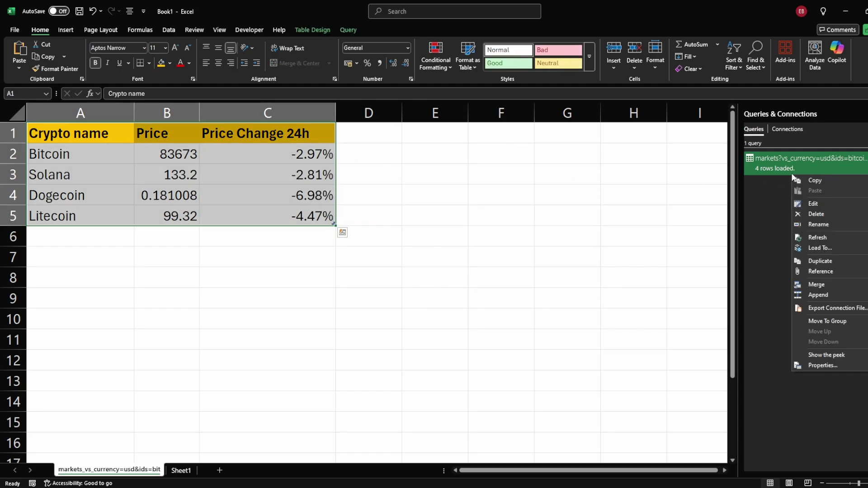
click(813, 367)
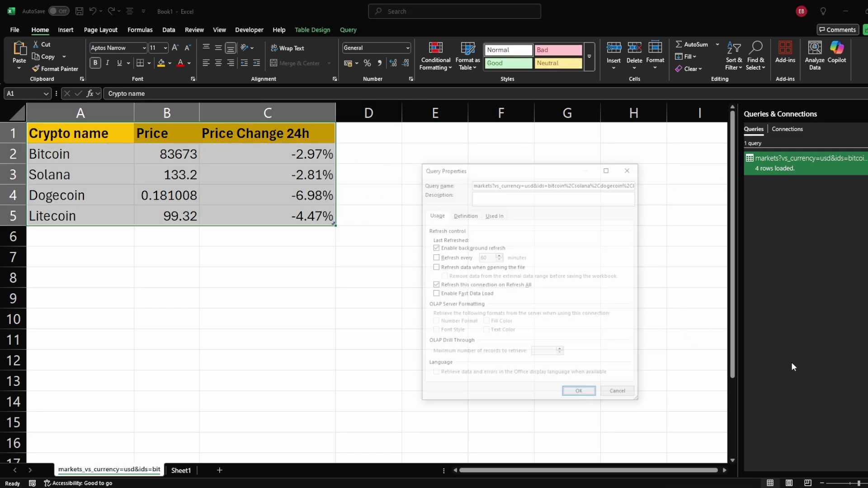
click(435, 258)
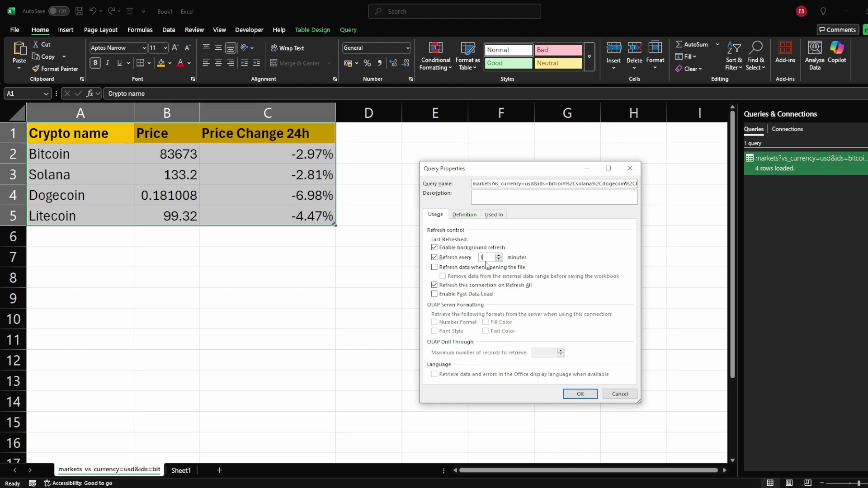
click(580, 393)
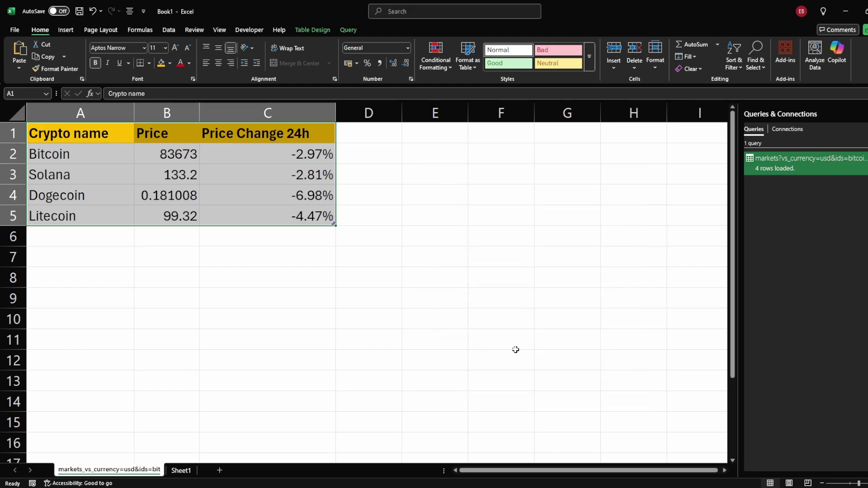
click(351, 274)
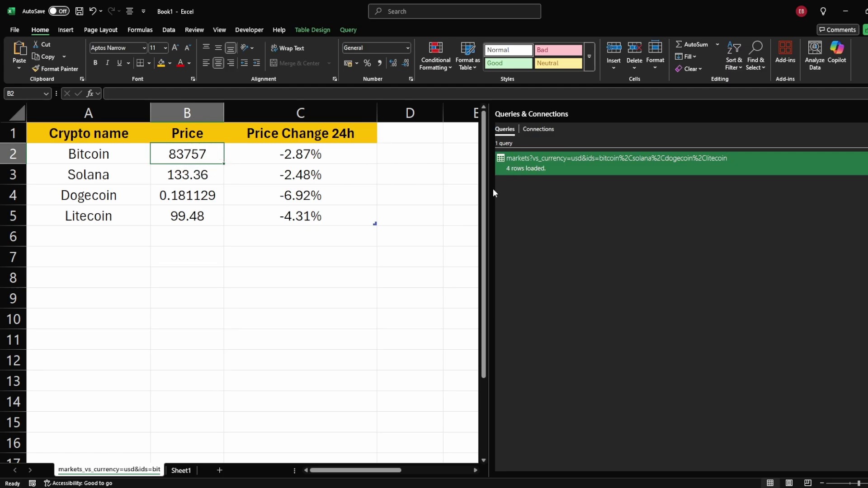
drag(492, 192, 691, 192)
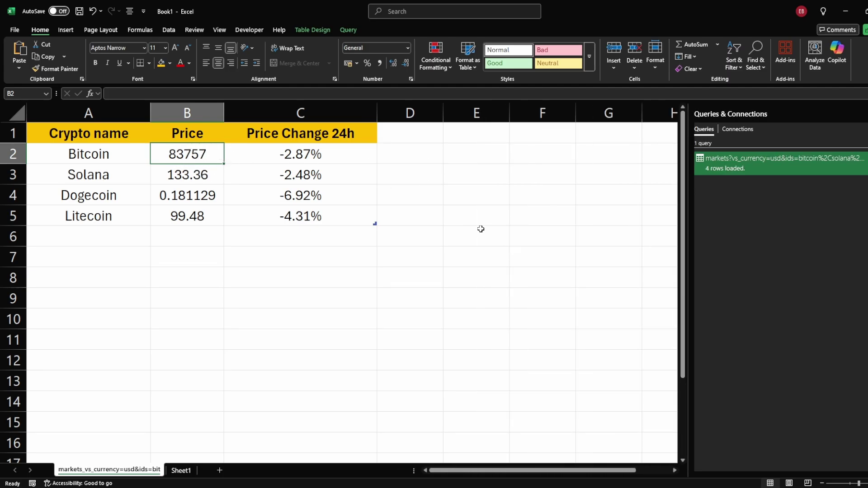